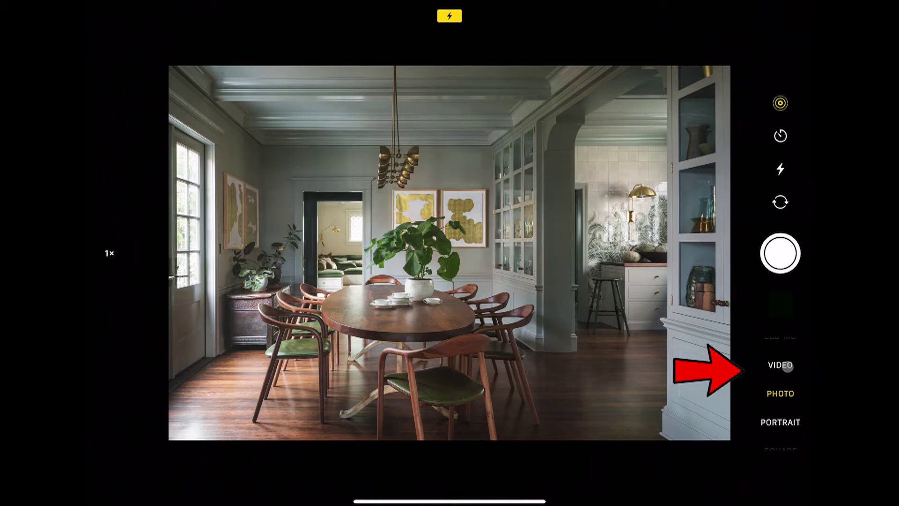
- Switch Camera to video mode and flip to the front-facing camera
left_click(787, 366)
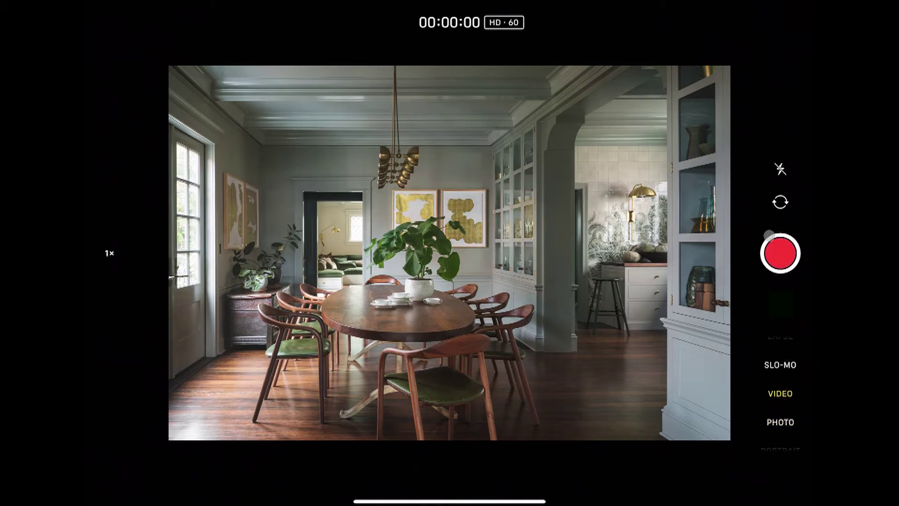
left_click(781, 202)
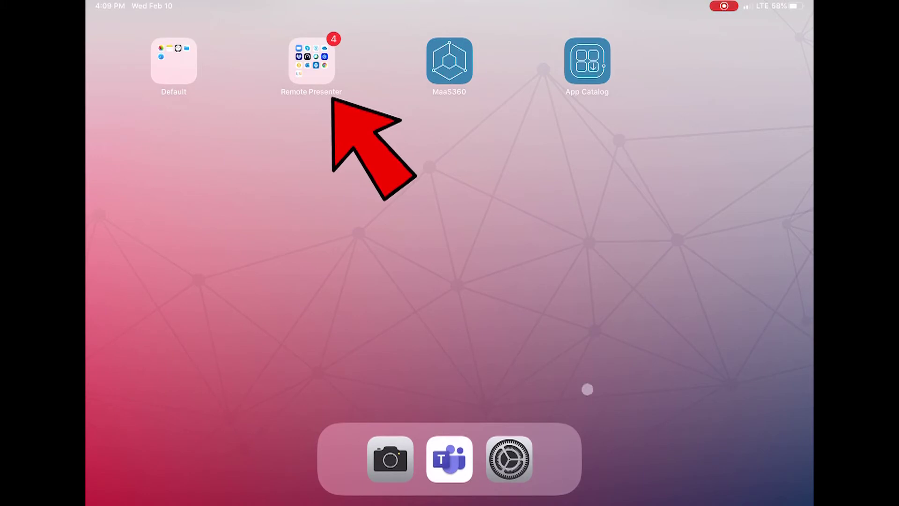
- Open the Remote Presenter folder on the Home Screen to reveal OneDrive
left_click(325, 68)
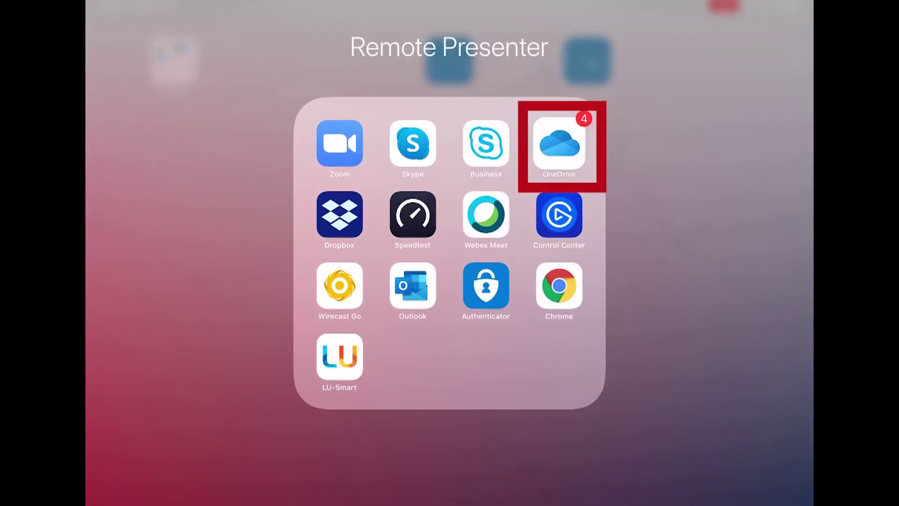
- Launch OneDrive and go to Photos through the account drawer
left_click(559, 144)
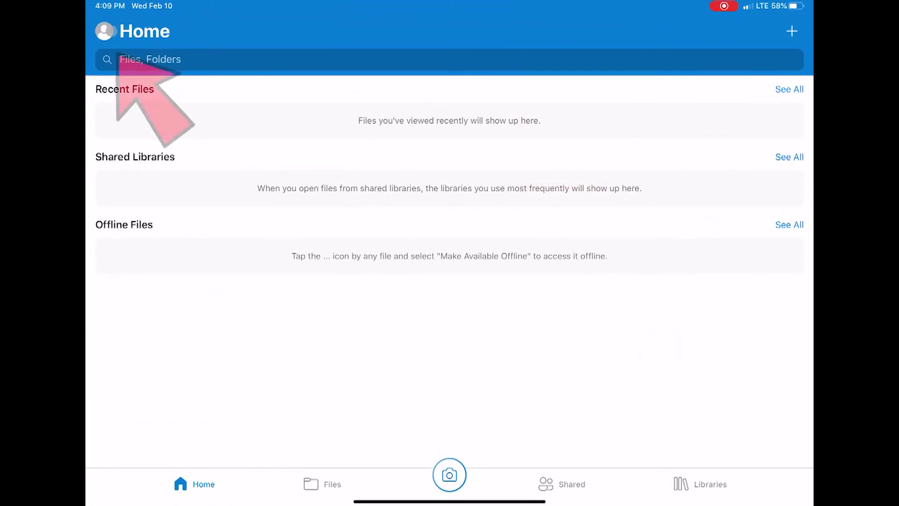
left_click(105, 31)
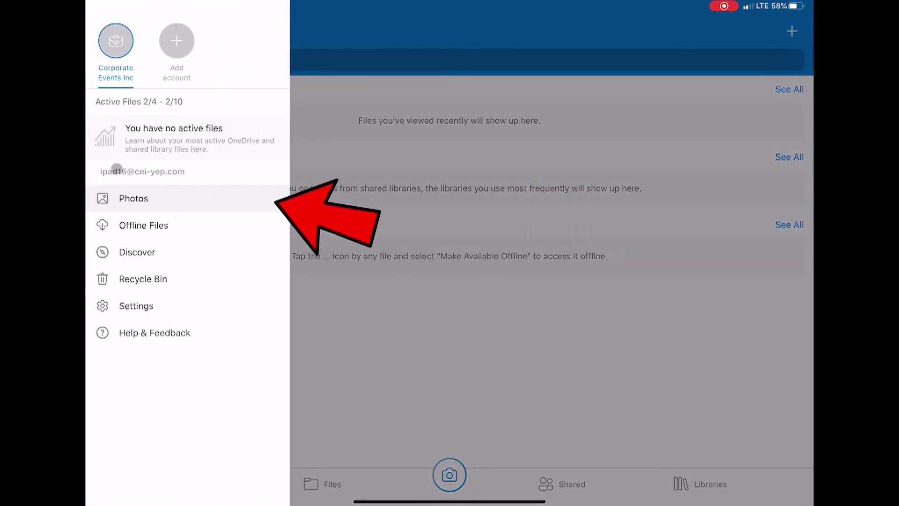
left_click(125, 197)
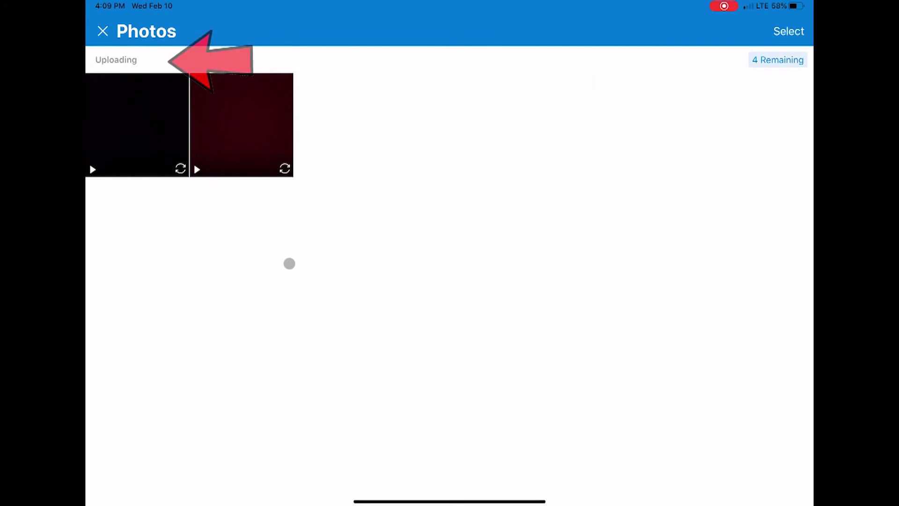
- Open the Camera Upload list showing the two MOV clips' upload progress
left_click(127, 61)
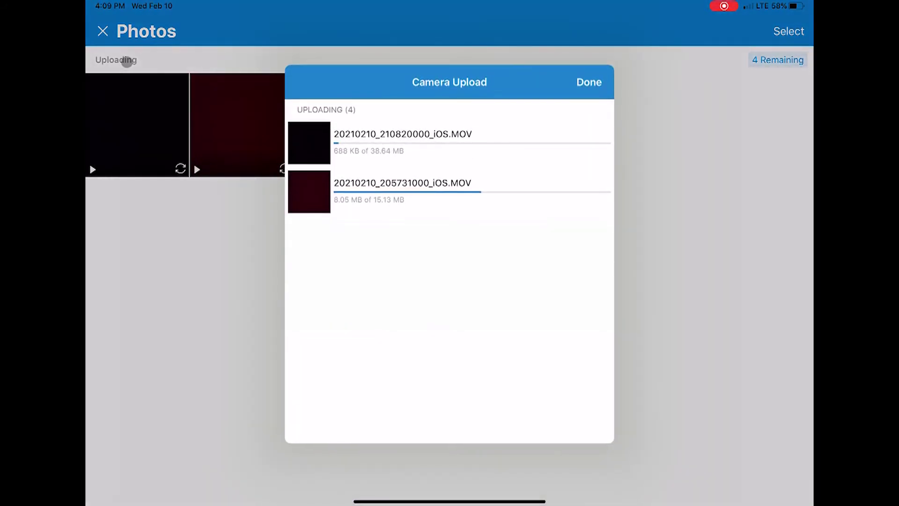